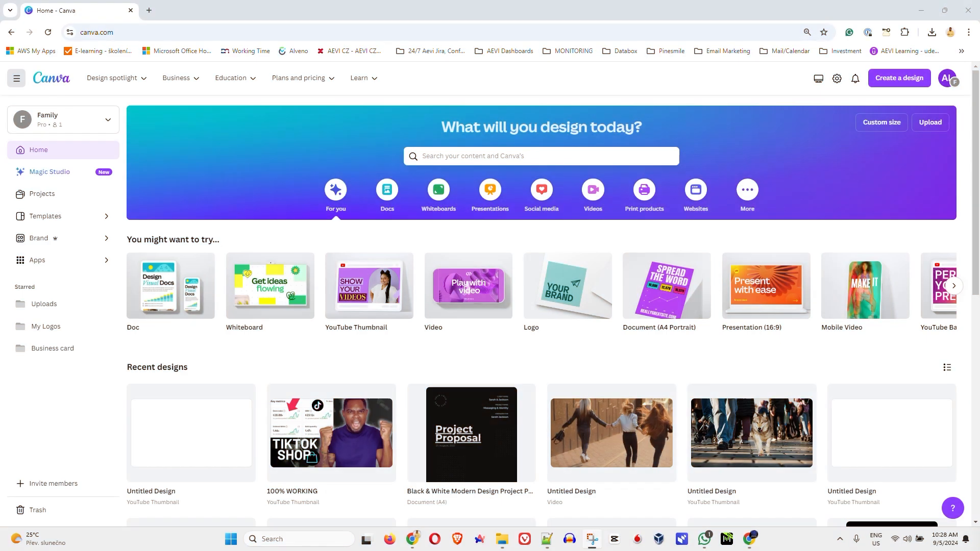
Preview the existing thumbnail images thumbnail.jpg and thunbs.jpg in the Downloads folder in File Explorer.
{"action": "left_click_drag", "start_coordinate": [979, 150], "coordinate": [443, 103]}
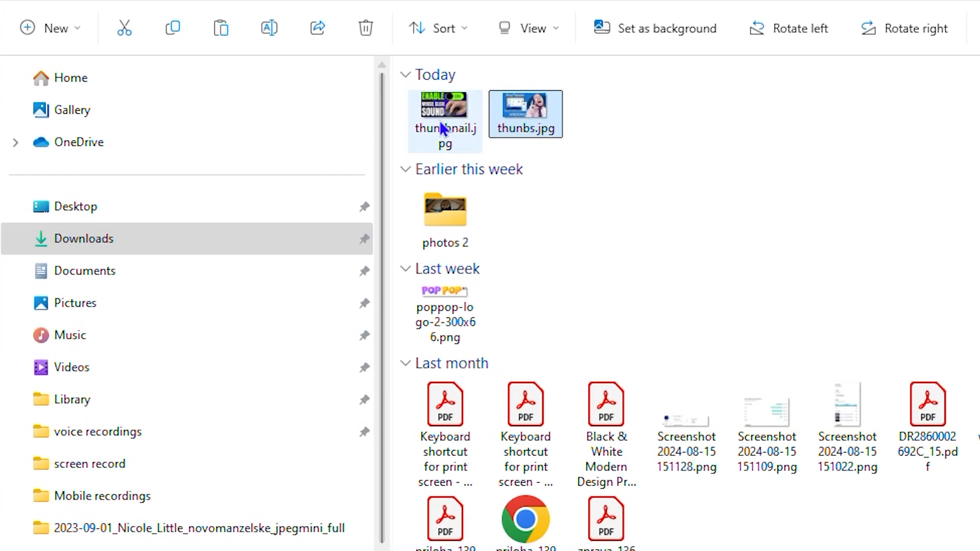
{"action": "left_click", "coordinate": [376, 200]}
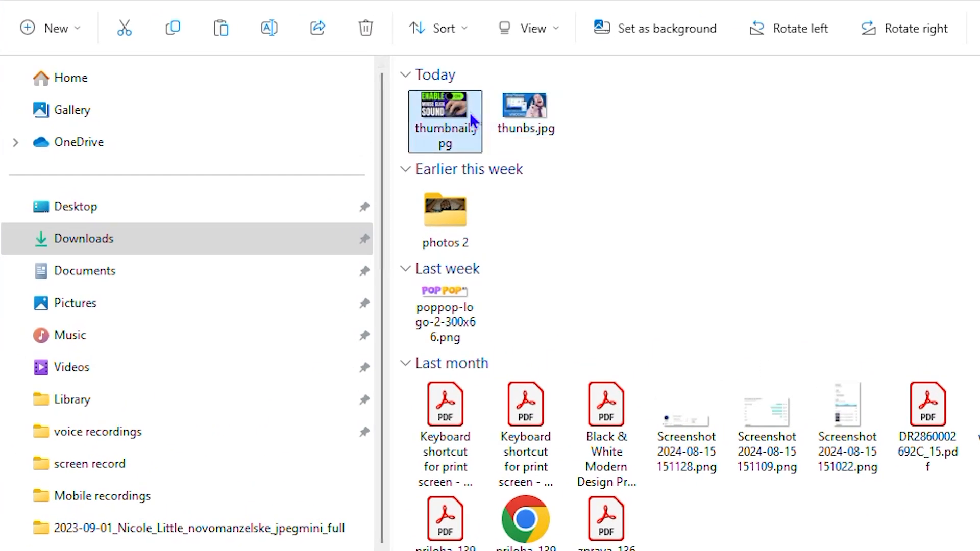
{"action": "left_click", "coordinate": [533, 125]}
{"action": "left_click", "coordinate": [440, 112]}
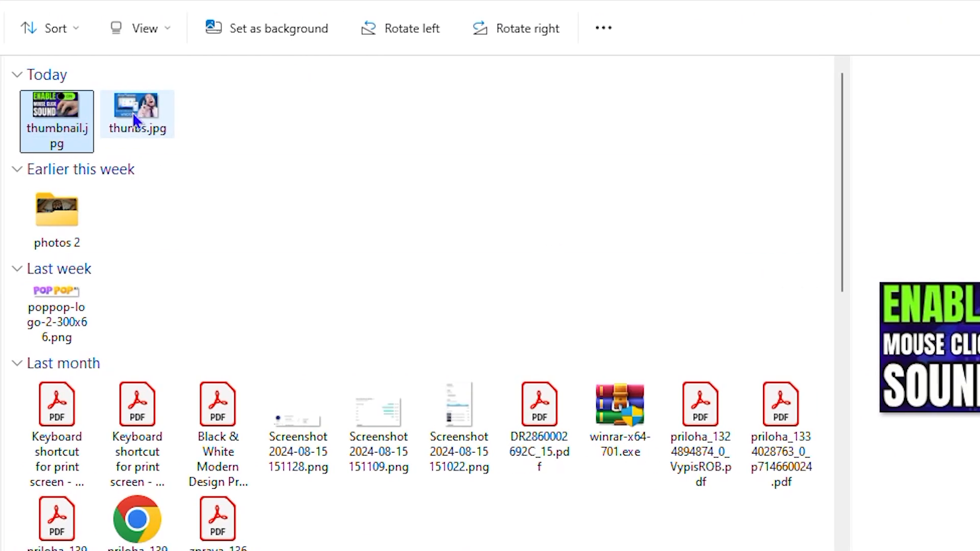
{"action": "left_click", "coordinate": [139, 107]}
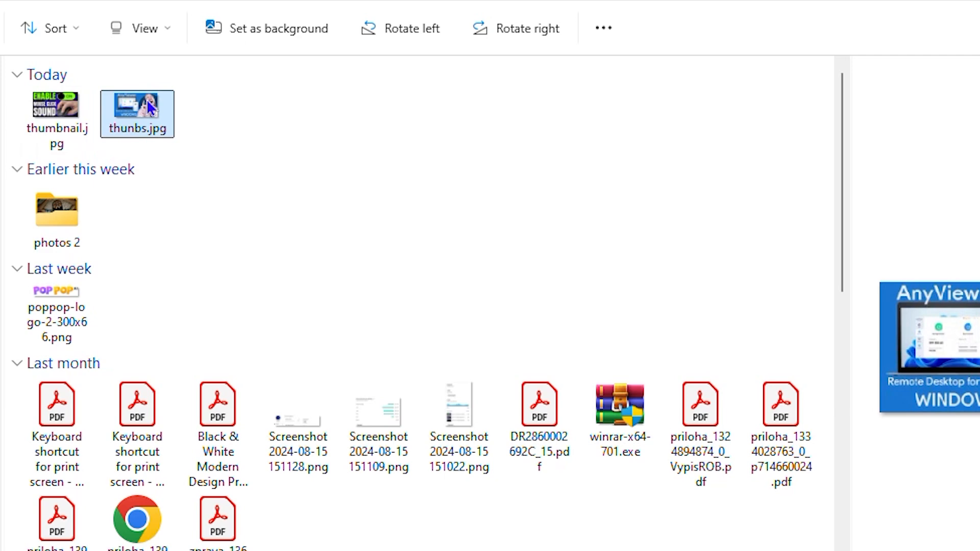
{"action": "left_click", "coordinate": [60, 129]}
{"action": "left_click", "coordinate": [131, 127]}
{"action": "left_click", "coordinate": [59, 123]}
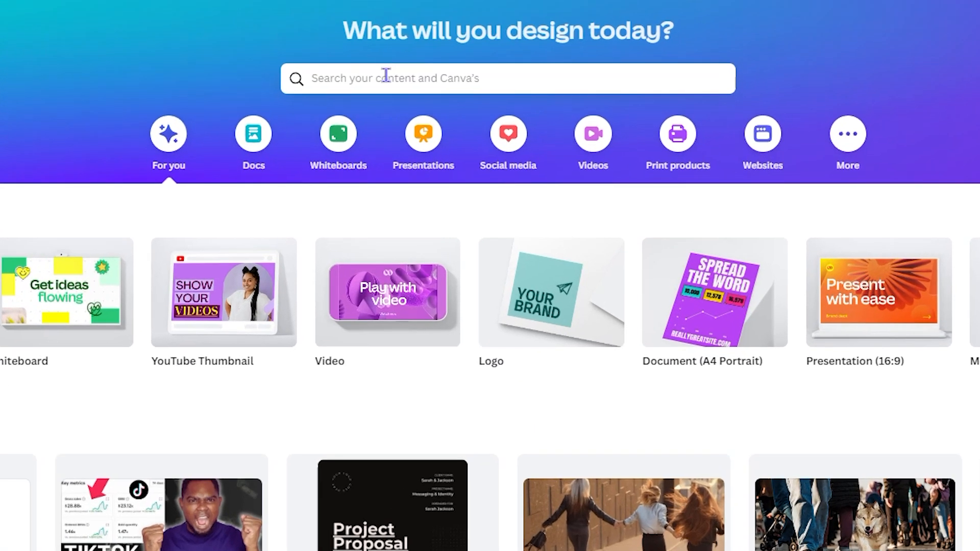
Switch to Canva, search for "thu", choose YouTube Thumbnail and create a blank 1280 × 720 px design.
{"action": "left_click", "coordinate": [386, 75]}
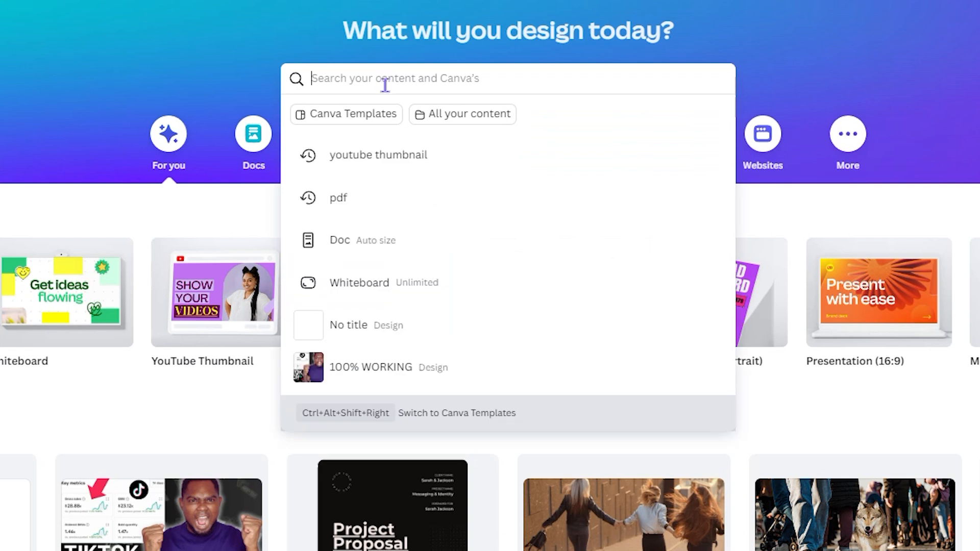
{"action": "type", "text": "thu"}
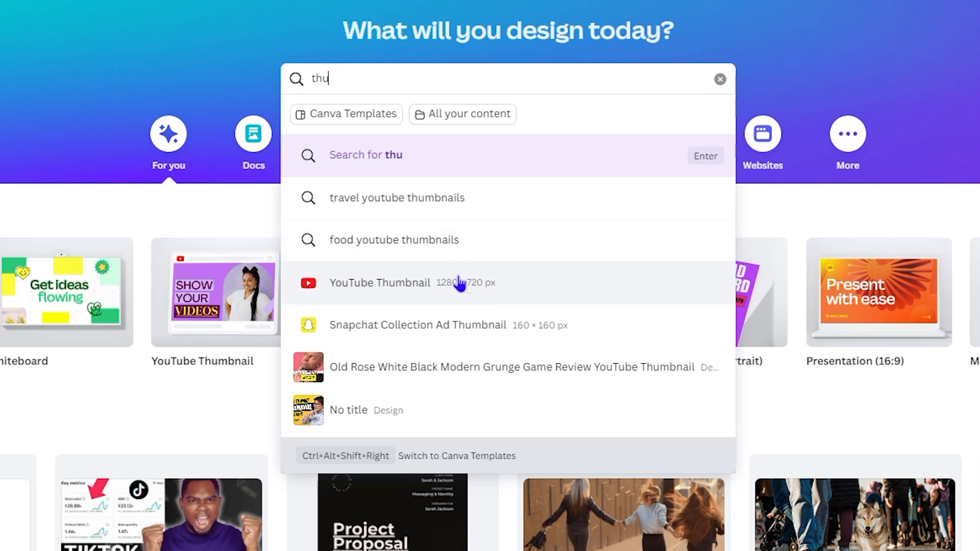
{"action": "left_click", "coordinate": [377, 290]}
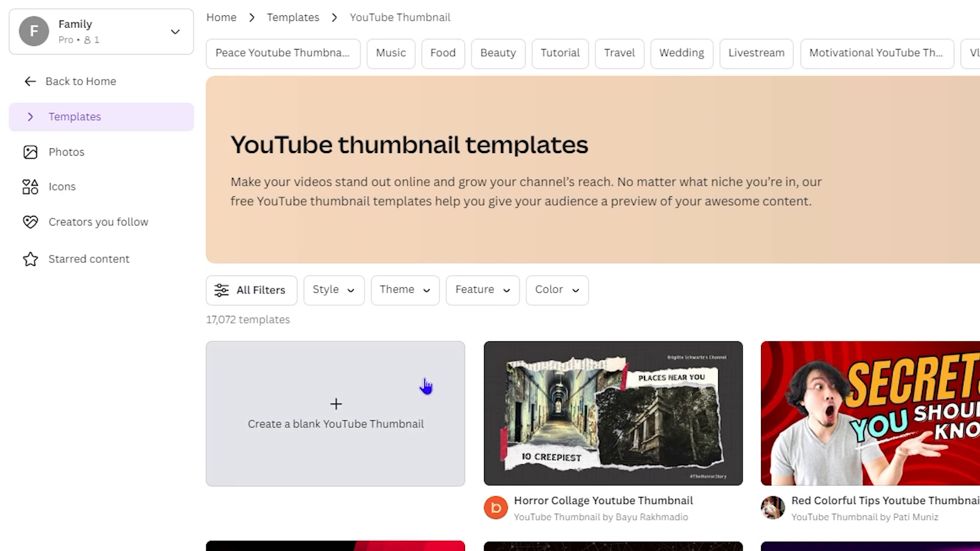
{"action": "left_click", "coordinate": [331, 416]}
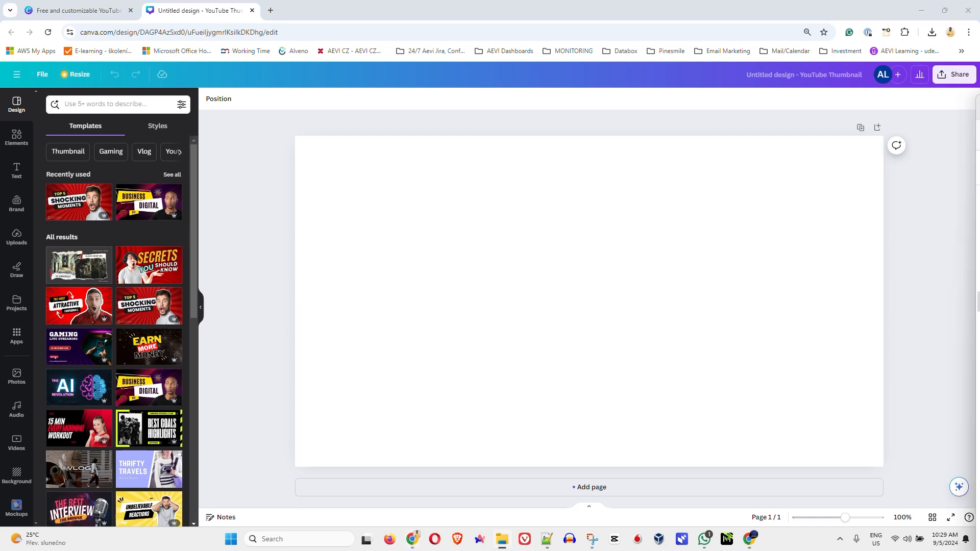
Upload thumbnail.jpg and thunbs.jpg from the Downloads folder and fill the blank page with the AnyViewer image.
{"action": "left_click_drag", "start_coordinate": [979, 240], "coordinate": [124, 195]}
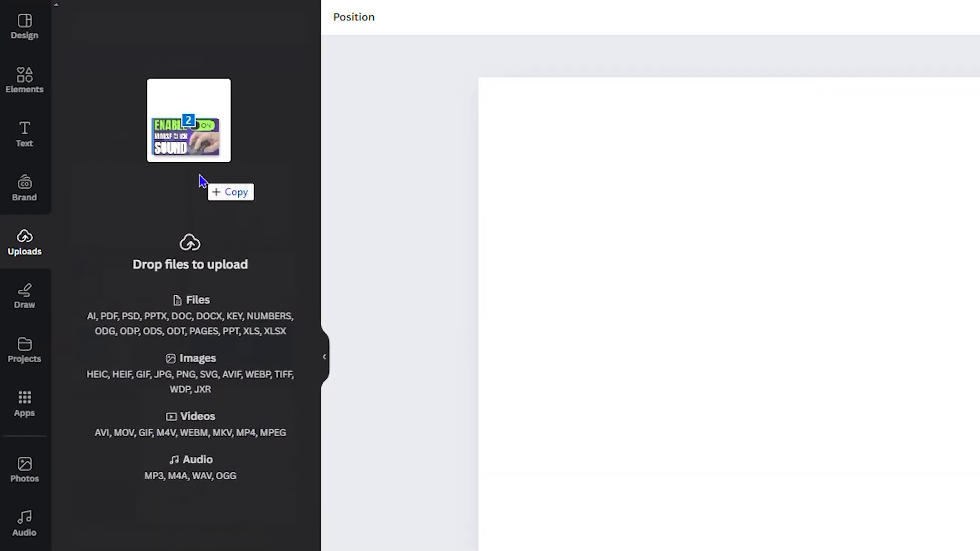
{"action": "left_click_drag", "start_coordinate": [201, 181], "coordinate": [201, 182]}
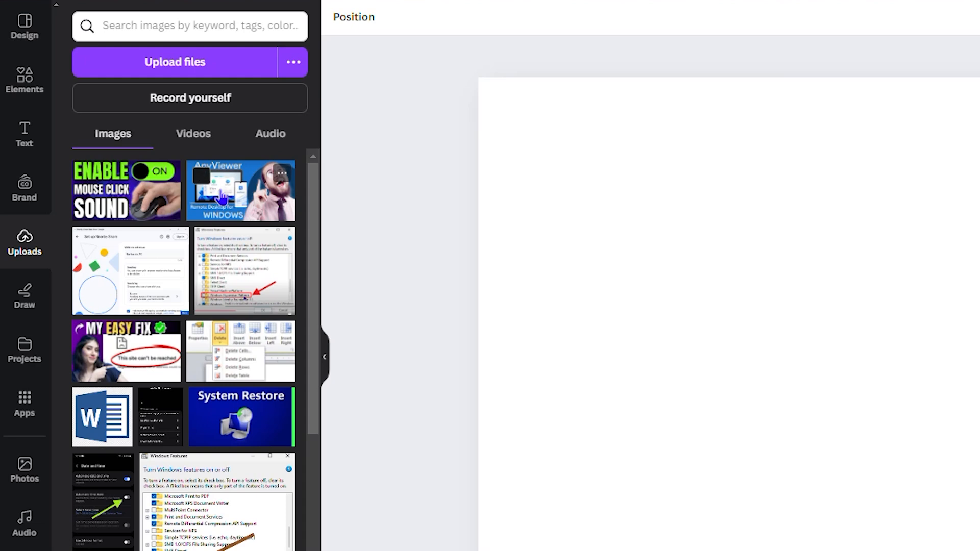
{"action": "left_click_drag", "start_coordinate": [222, 198], "coordinate": [446, 240]}
{"action": "left_click_drag", "start_coordinate": [305, 238], "coordinate": [312, 239]}
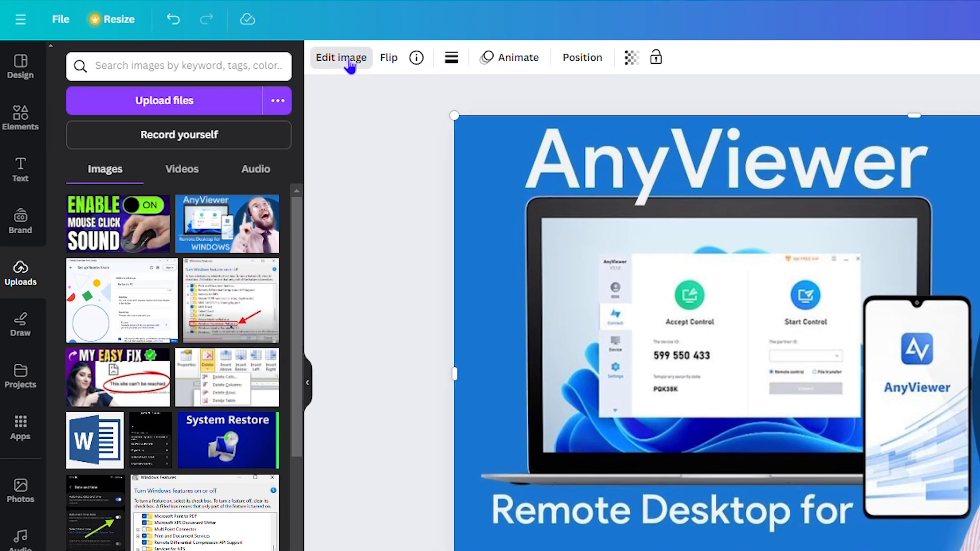
Separate the pointing man from the AnyViewer image with Magic Grab and delete him from the design.
{"action": "left_click", "coordinate": [350, 60]}
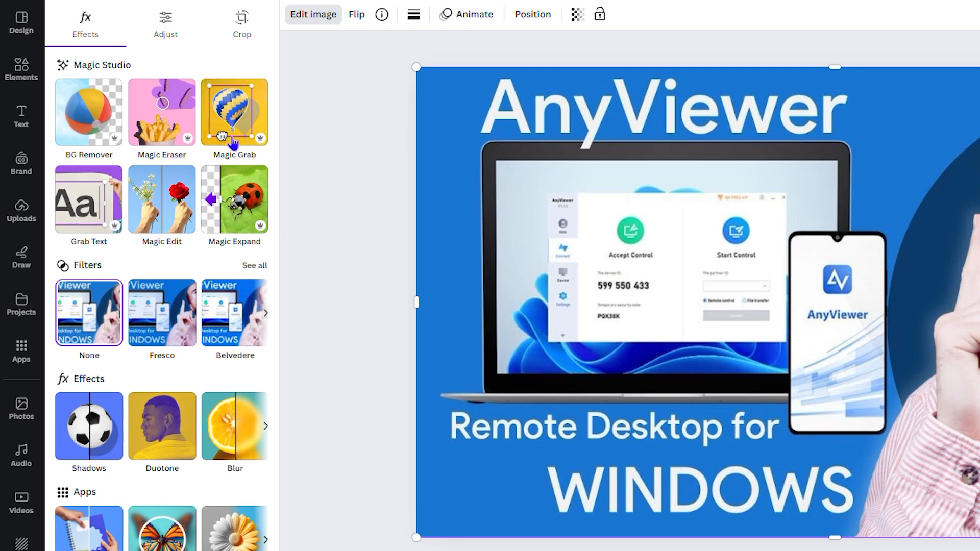
{"action": "left_click", "coordinate": [248, 116]}
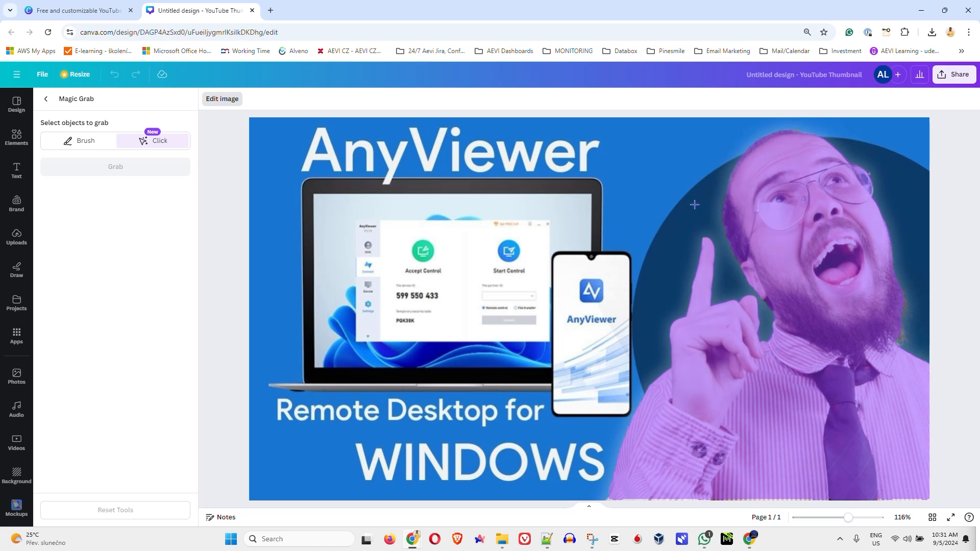
{"action": "left_click", "coordinate": [819, 219]}
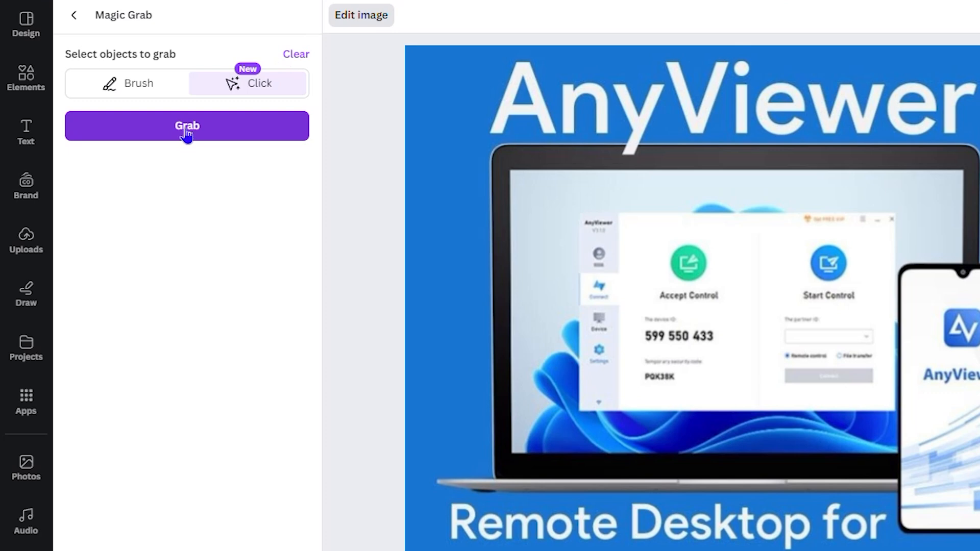
{"action": "left_click", "coordinate": [187, 127]}
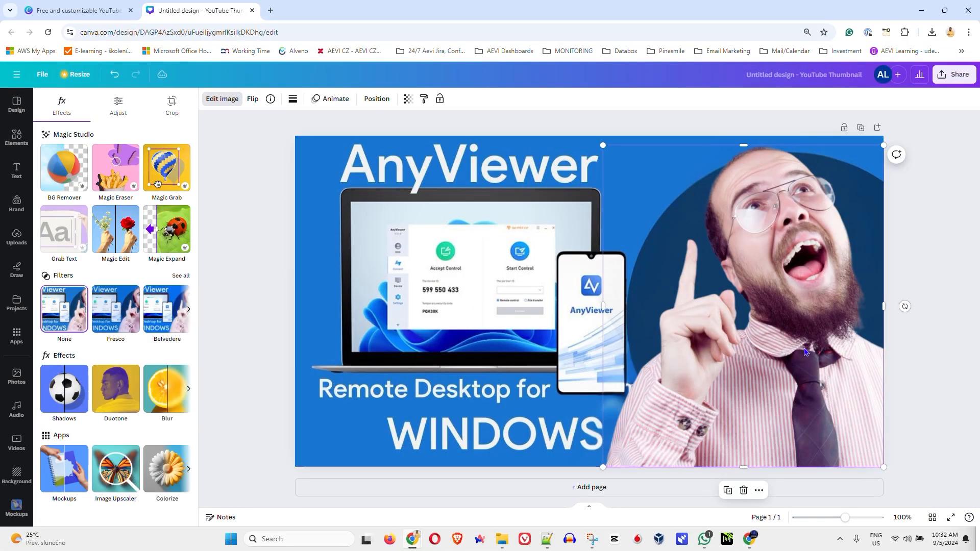
{"action": "mouse_move", "coordinate": [762, 303]}
{"action": "left_mouse_down"}
{"action": "mouse_move", "coordinate": [679, 291]}
{"action": "mouse_move", "coordinate": [741, 298]}
{"action": "mouse_move", "coordinate": [705, 275]}
{"action": "mouse_move", "coordinate": [843, 280]}
{"action": "mouse_move", "coordinate": [777, 290]}
{"action": "mouse_move", "coordinate": [759, 303]}
{"action": "left_mouse_up"}
{"action": "key", "text": "Delete"}
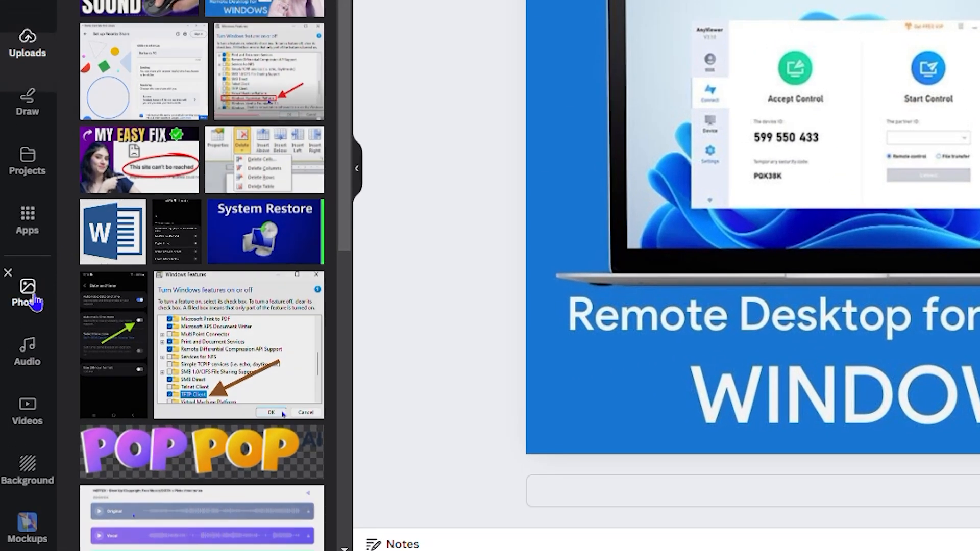
Search the stock photos for "geek point" and add the curly-haired child with round glasses to the design.
{"action": "left_click", "coordinate": [33, 300]}
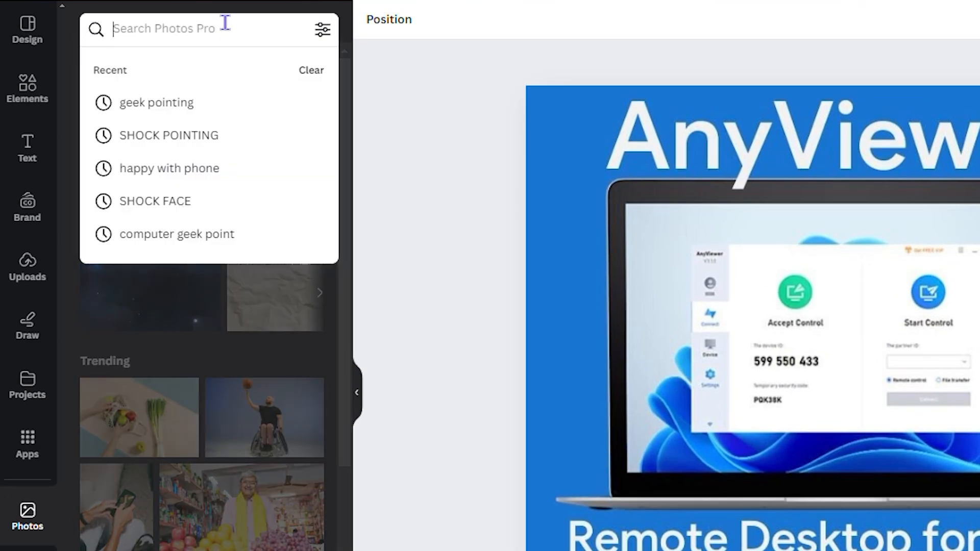
{"action": "type", "text": "ge"}
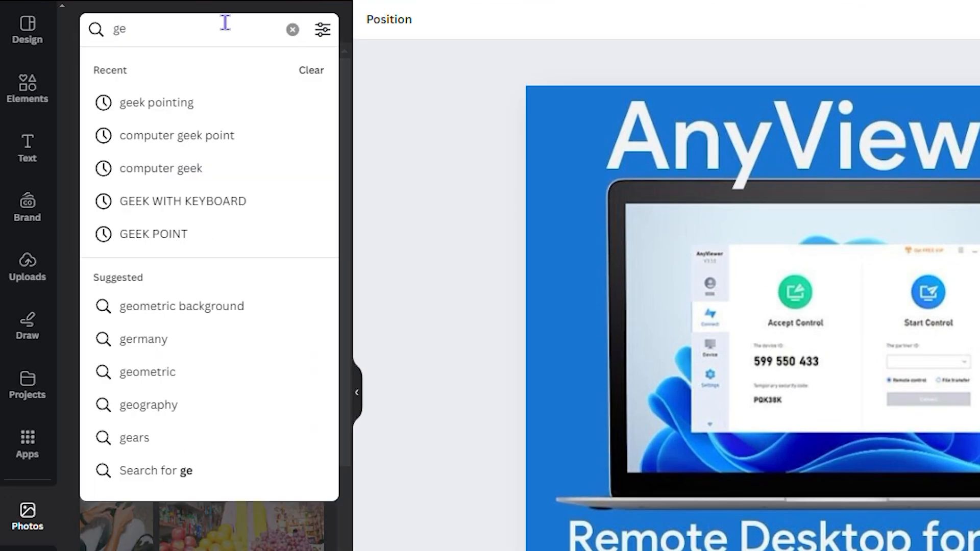
{"action": "type", "text": "ek point"}
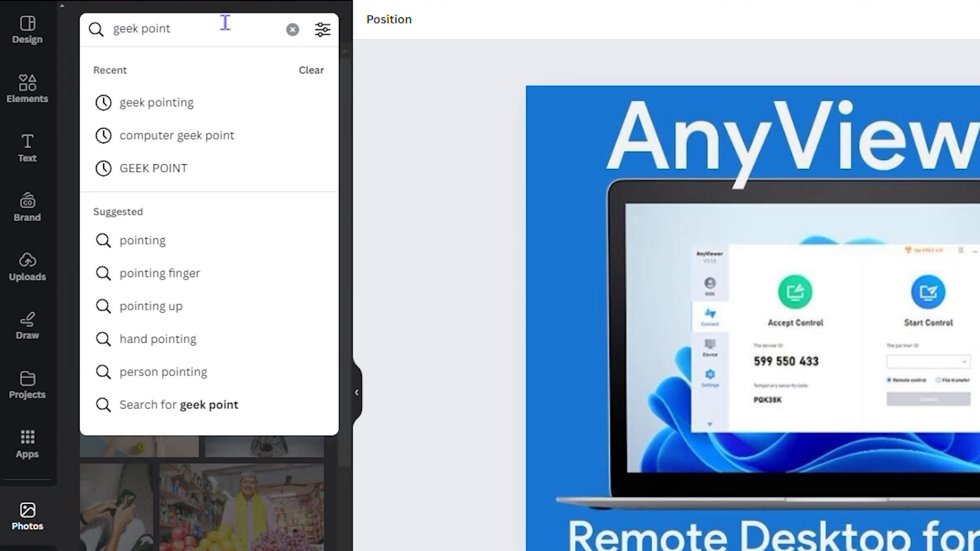
{"action": "key", "text": "Return"}
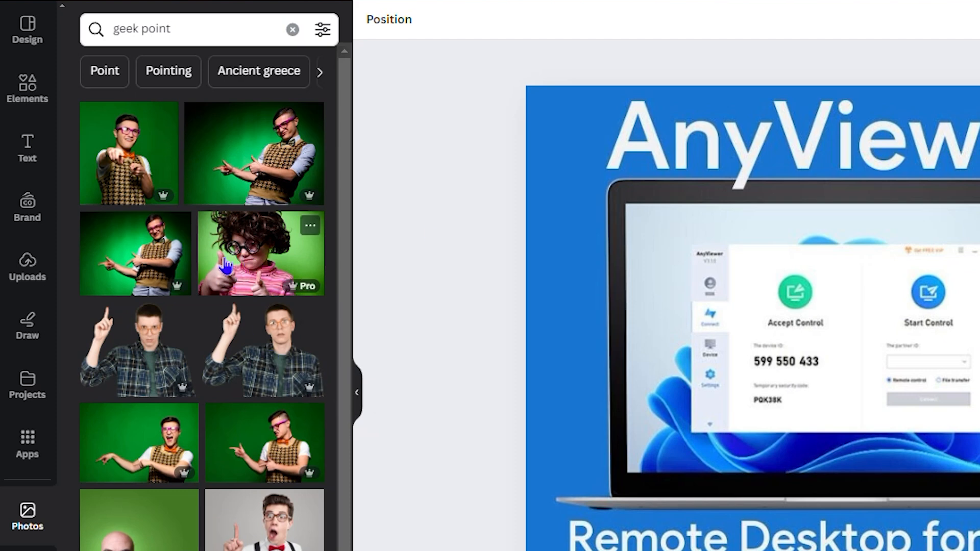
{"action": "left_click", "coordinate": [254, 255]}
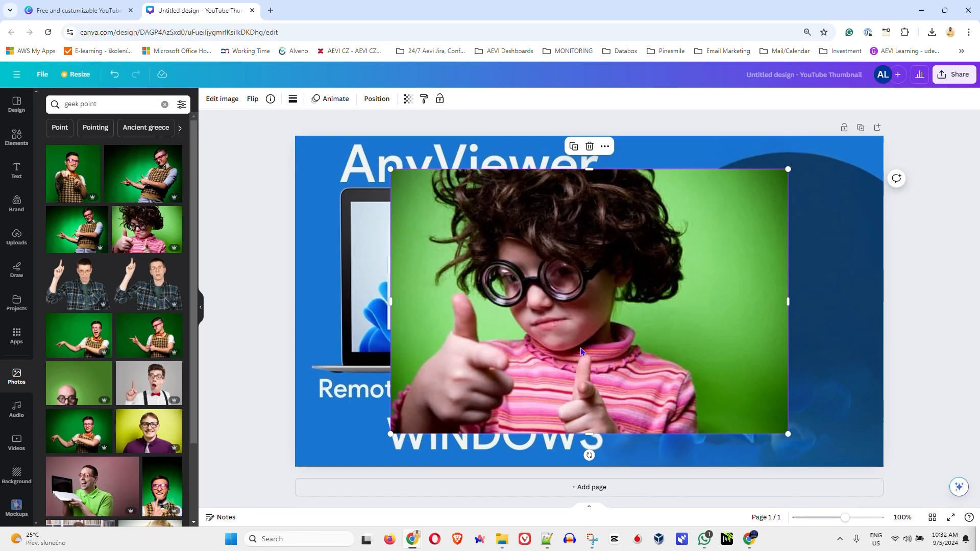
Place the child's photo on the right side of the page, enlarge it to full page height and extend its left edge.
{"action": "left_click_drag", "start_coordinate": [581, 351], "coordinate": [769, 381]}
{"action": "left_click", "coordinate": [771, 381]}
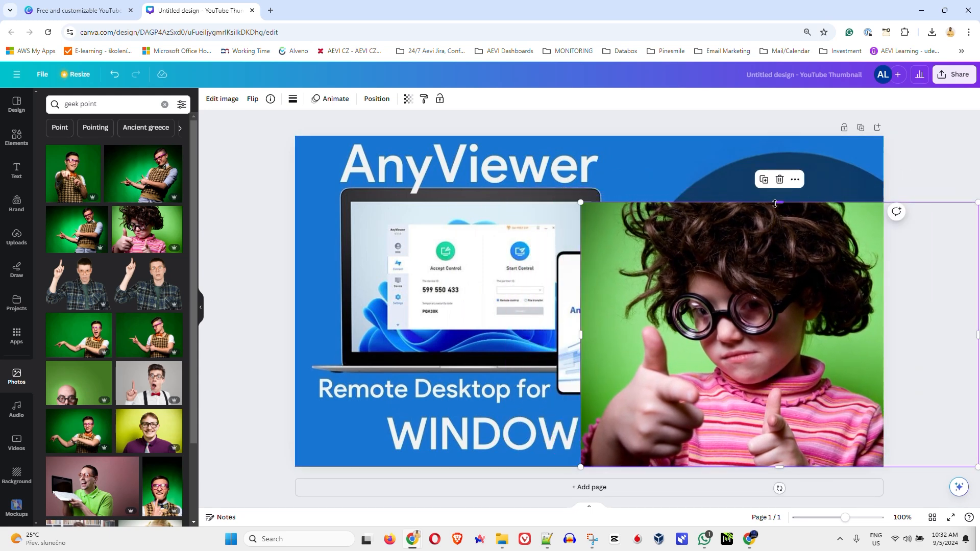
{"action": "left_click_drag", "start_coordinate": [780, 204], "coordinate": [785, 132]}
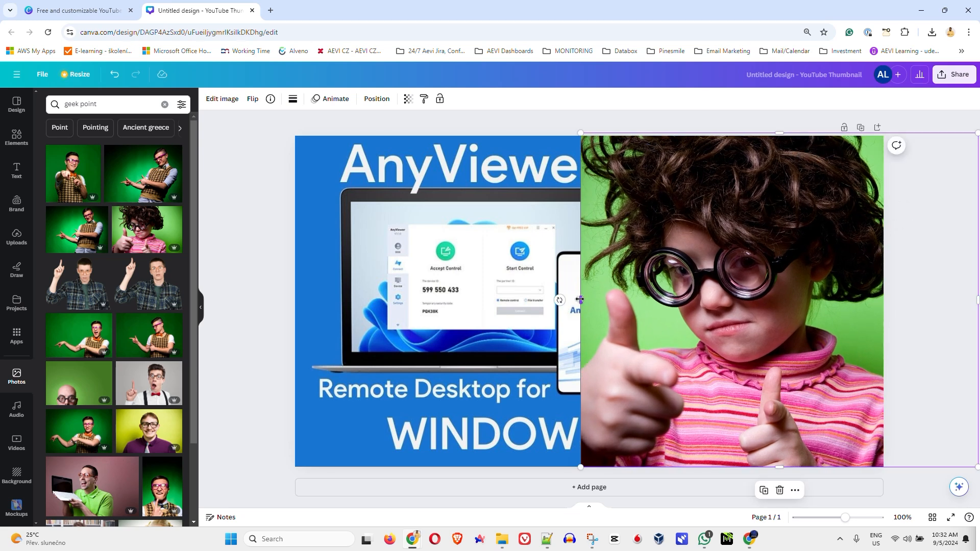
{"action": "left_click_drag", "start_coordinate": [580, 300], "coordinate": [536, 302]}
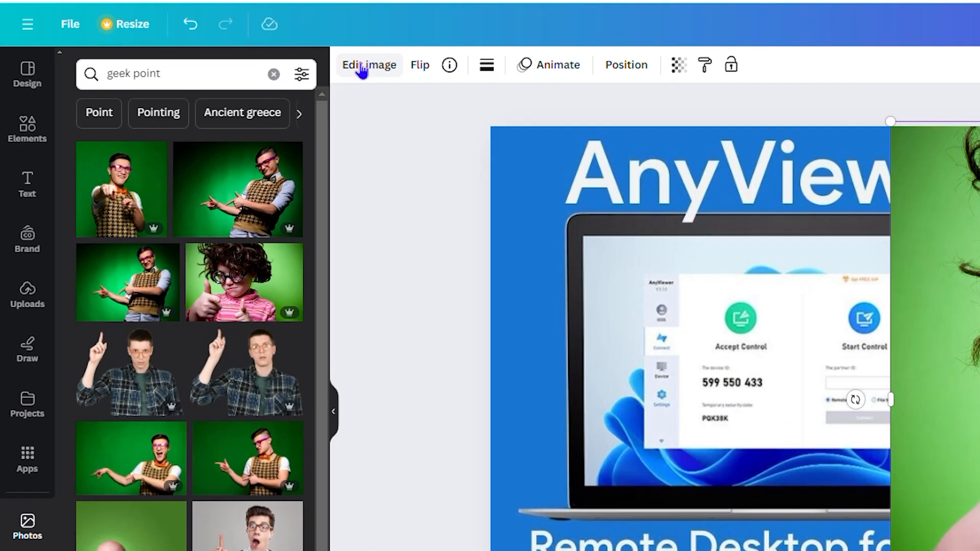
Remove the green background from the child's photo with BG Remover.
{"action": "left_click", "coordinate": [212, 99]}
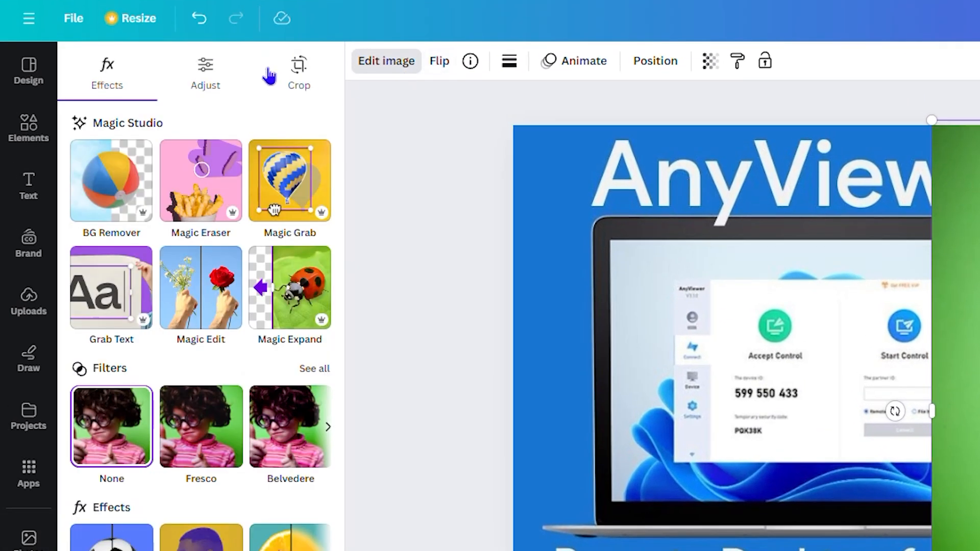
{"action": "left_click", "coordinate": [118, 185]}
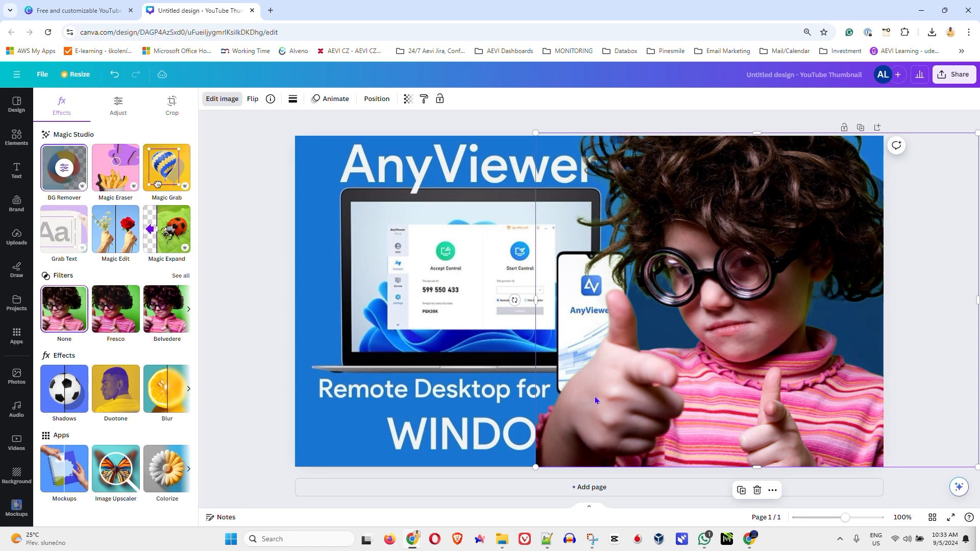
{"action": "left_click", "coordinate": [500, 433]}
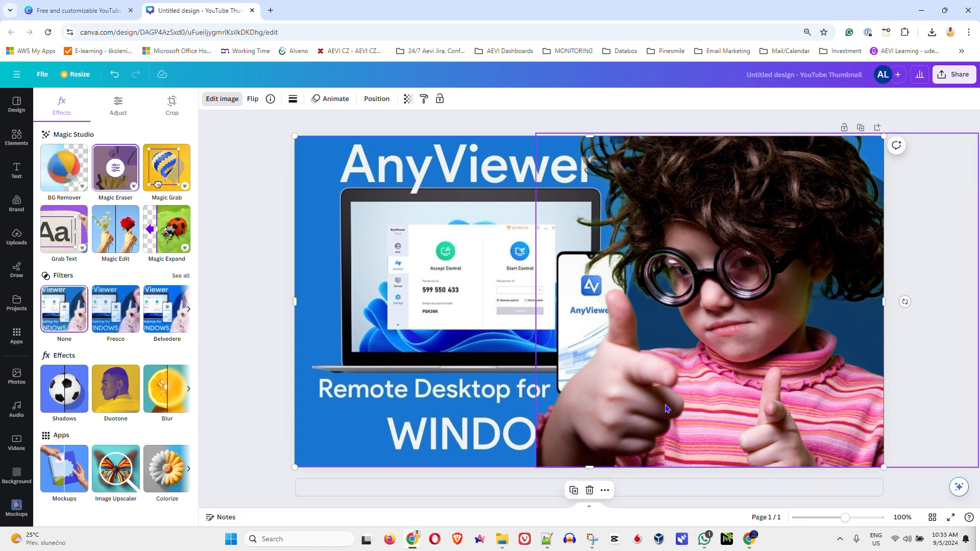
Try the Fresco filter on the child's photo, then apply the Belvedere filter instead.
{"action": "left_click", "coordinate": [736, 406]}
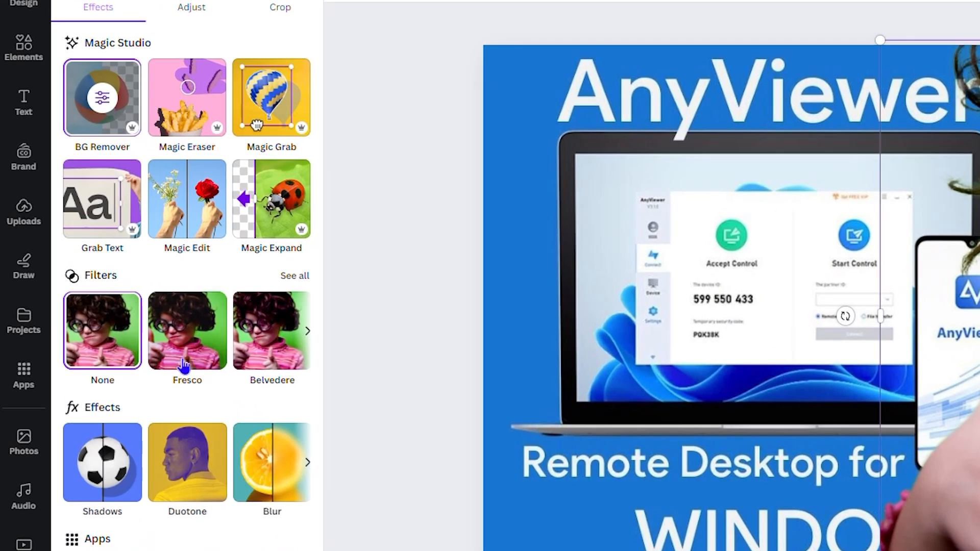
{"action": "left_click", "coordinate": [115, 309]}
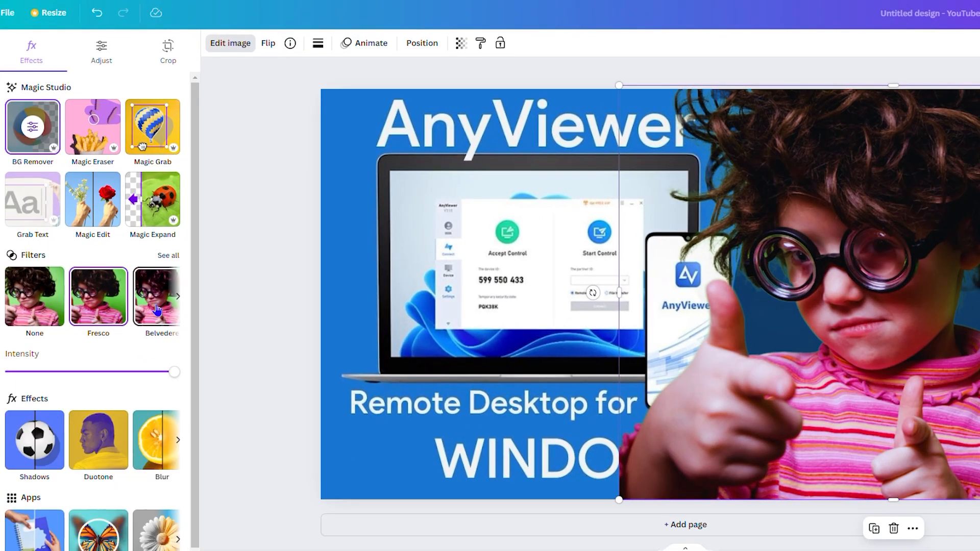
{"action": "left_click", "coordinate": [154, 309]}
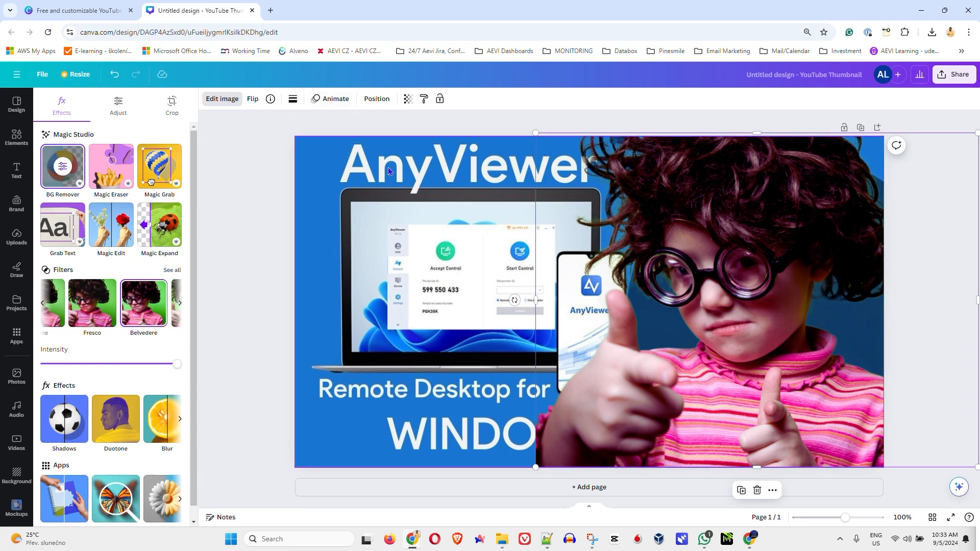
Use Grab Text on the background image to turn the large "AnyViewer" heading into editable text.
{"action": "left_click", "coordinate": [353, 168]}
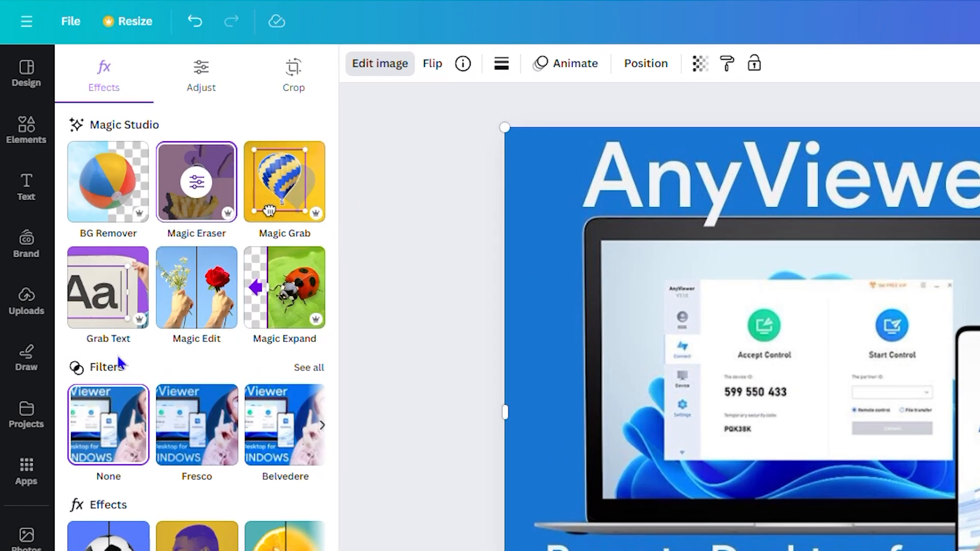
{"action": "left_click", "coordinate": [109, 287]}
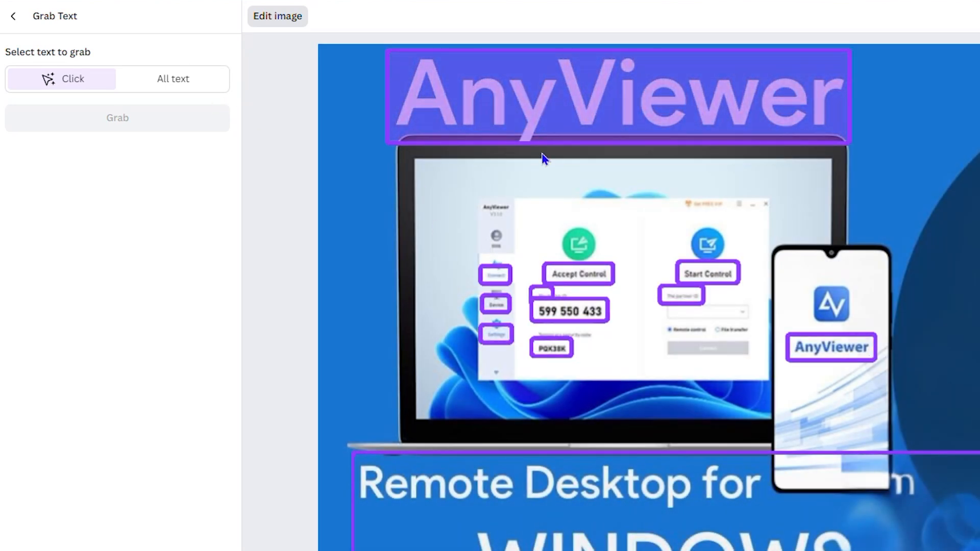
{"action": "left_click", "coordinate": [573, 95]}
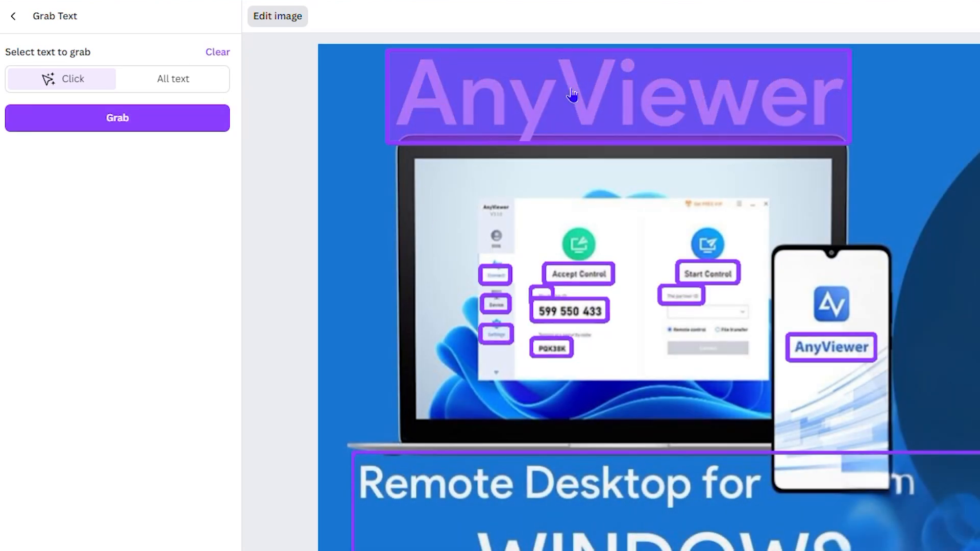
{"action": "left_click", "coordinate": [157, 122]}
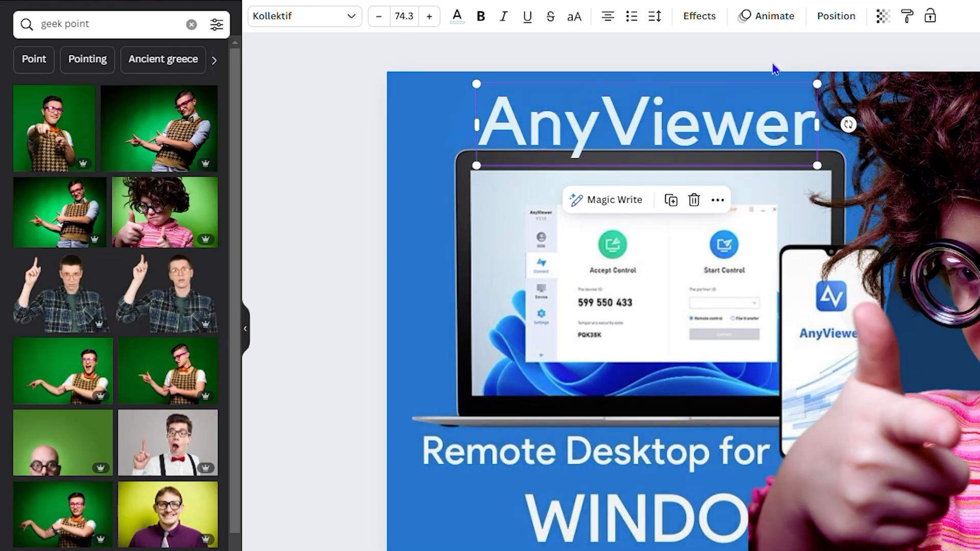
Shift the editable "AnyViewer" heading up to the page's top edge and delete it.
{"action": "mouse_move", "coordinate": [683, 118]}
{"action": "left_mouse_down"}
{"action": "mouse_move", "coordinate": [626, 94]}
{"action": "mouse_move", "coordinate": [638, 76]}
{"action": "mouse_move", "coordinate": [672, 113]}
{"action": "mouse_move", "coordinate": [610, 108]}
{"action": "mouse_move", "coordinate": [723, 99]}
{"action": "mouse_move", "coordinate": [671, 113]}
{"action": "left_mouse_up"}
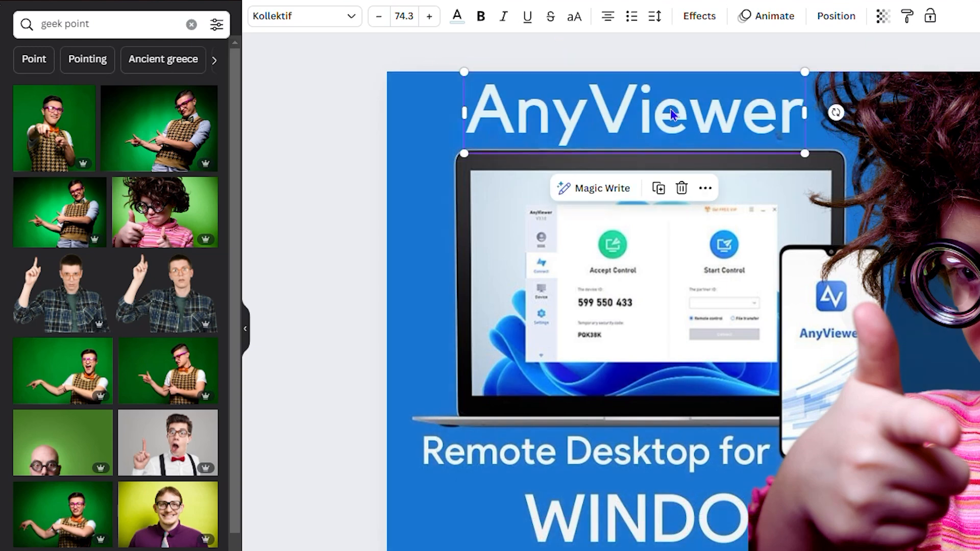
{"action": "key", "text": "Delete"}
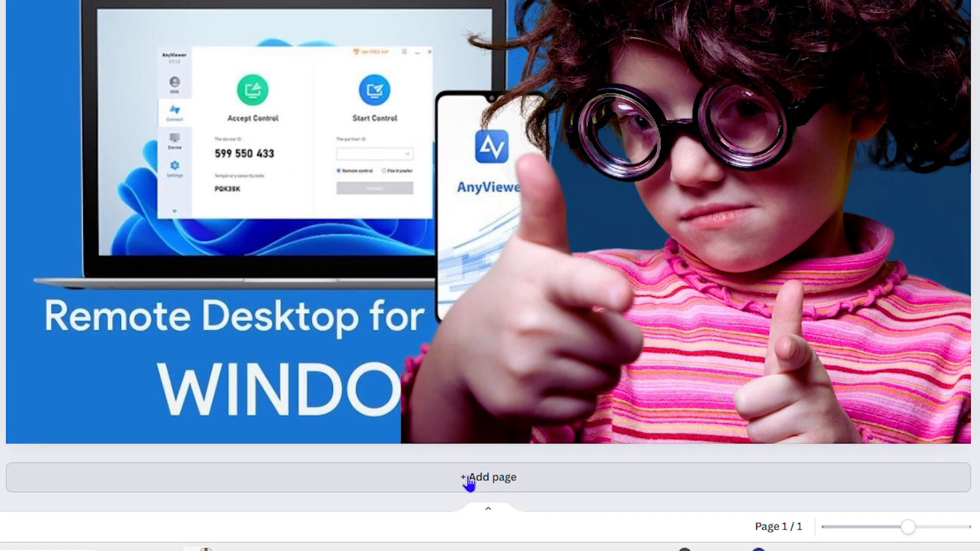
Add a second page and fill it with the uploaded "ENABLE MOUSE CLICK SOUND" thumbnail image.
{"action": "left_click", "coordinate": [577, 488]}
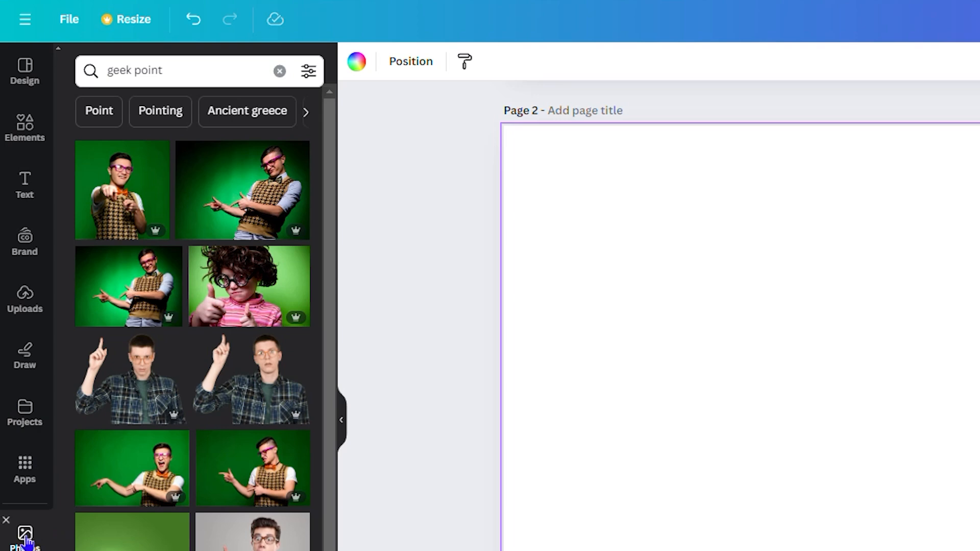
{"action": "left_click", "coordinate": [22, 477]}
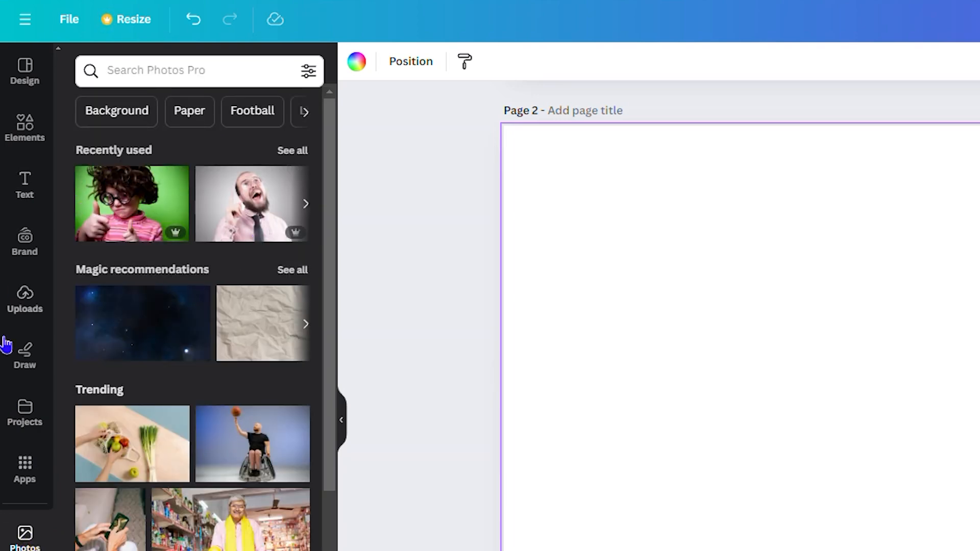
{"action": "left_click", "coordinate": [30, 296]}
{"action": "left_click_drag", "start_coordinate": [131, 244], "coordinate": [547, 301]}
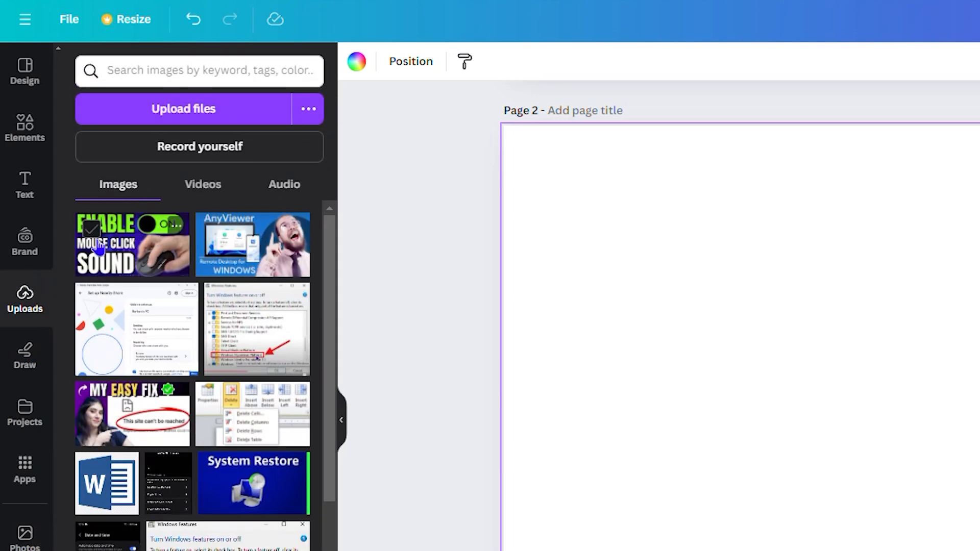
{"action": "left_click_drag", "start_coordinate": [356, 249], "coordinate": [343, 241]}
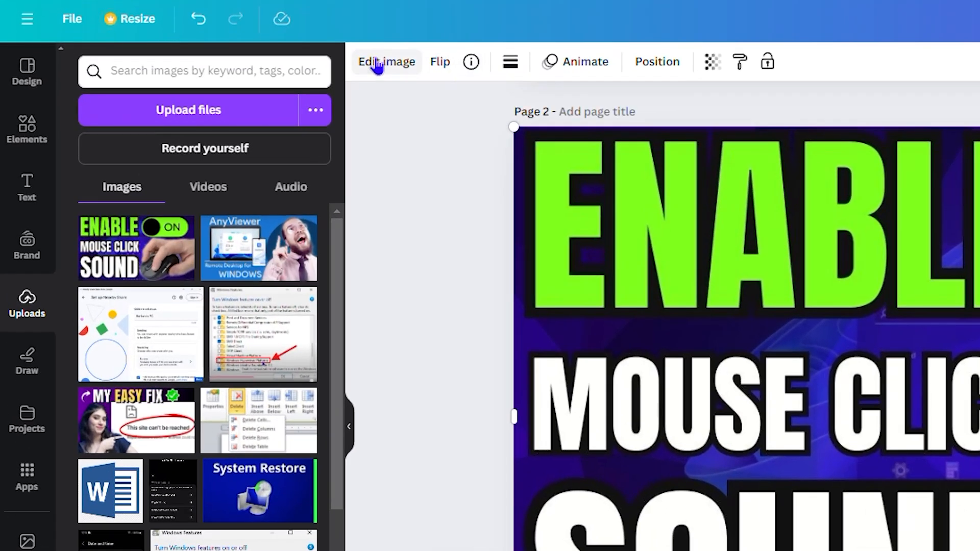
Separate the hand and the computer mouse from the page 2 image with Magic Grab and delete the grabbed object.
{"action": "left_click", "coordinate": [217, 100]}
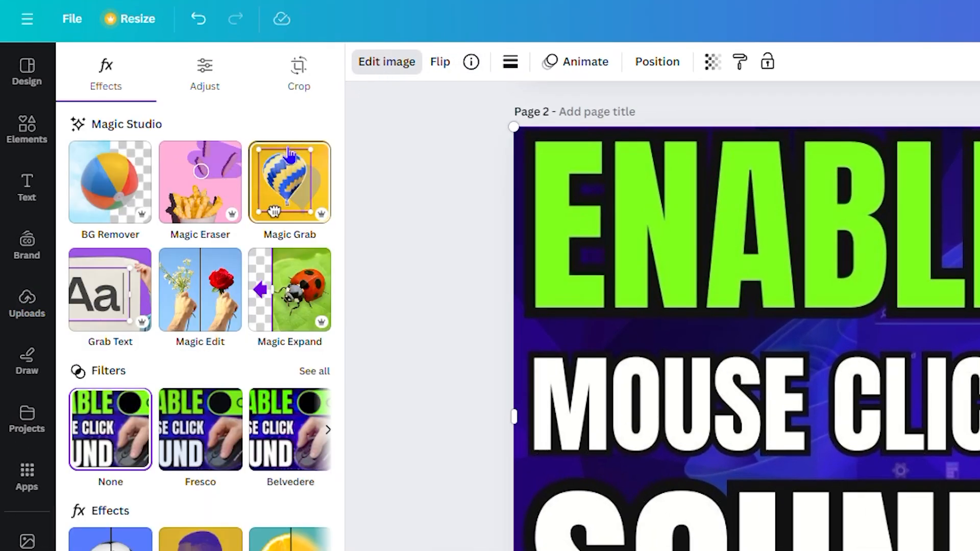
{"action": "left_click", "coordinate": [298, 178]}
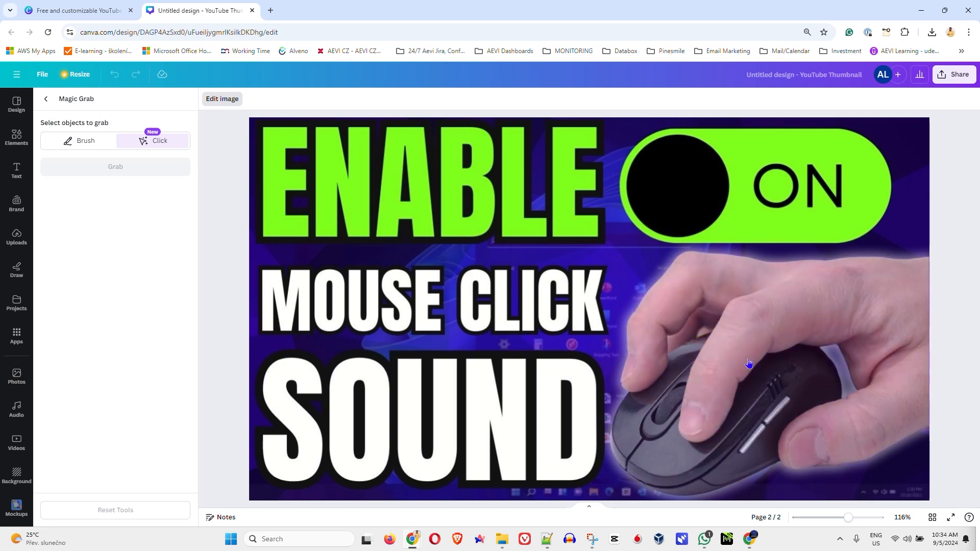
{"action": "left_click", "coordinate": [749, 385]}
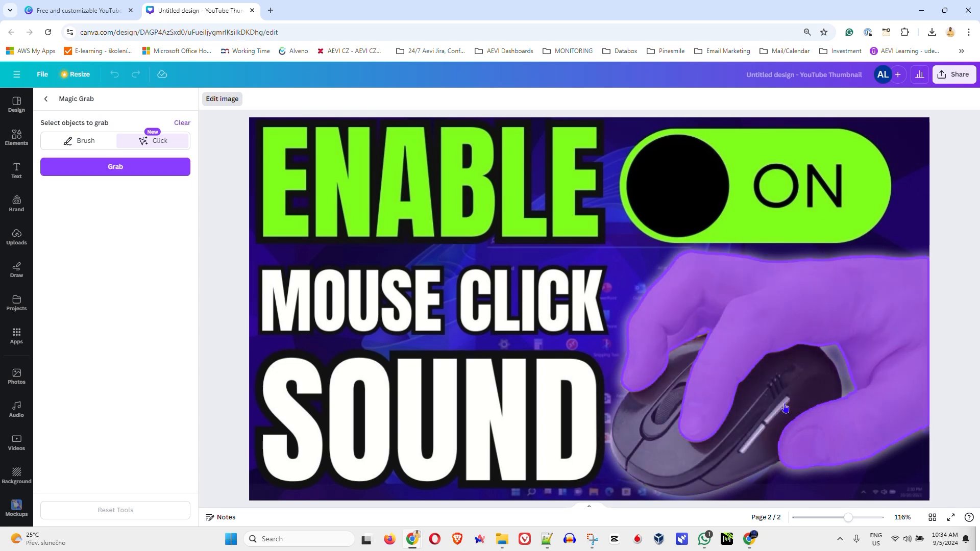
{"action": "left_click", "coordinate": [736, 443]}
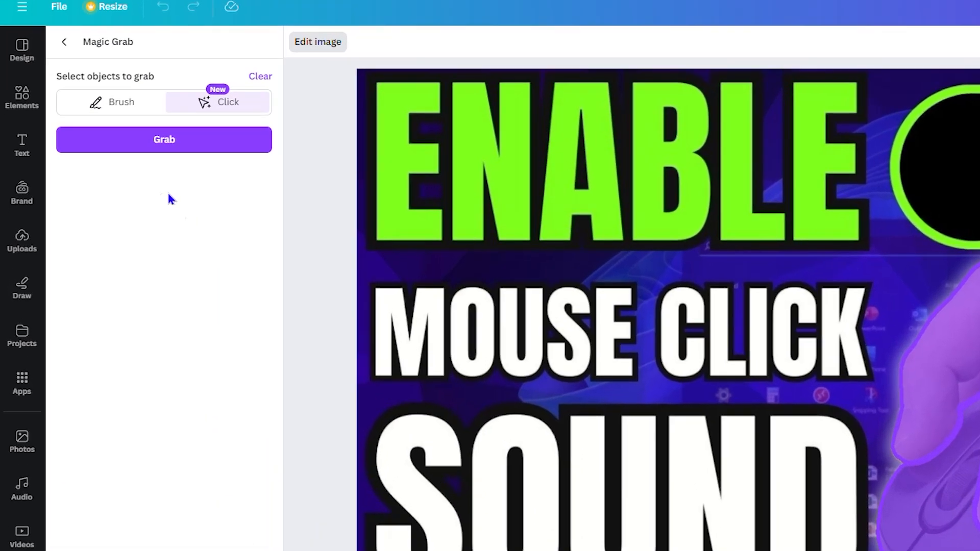
{"action": "left_click", "coordinate": [116, 167]}
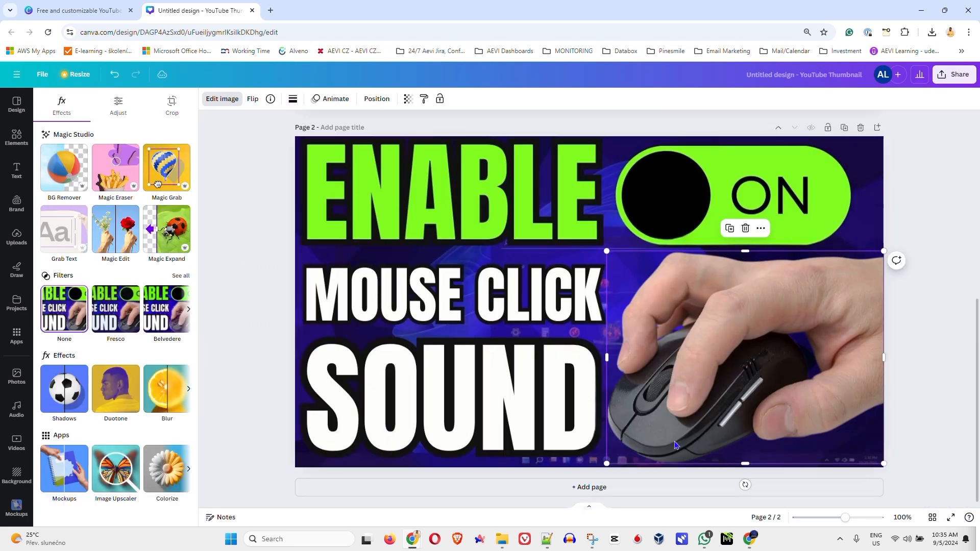
{"action": "mouse_move", "coordinate": [675, 445]}
{"action": "left_mouse_down"}
{"action": "mouse_move", "coordinate": [667, 459]}
{"action": "mouse_move", "coordinate": [689, 458]}
{"action": "left_mouse_up"}
{"action": "key", "text": "Delete"}
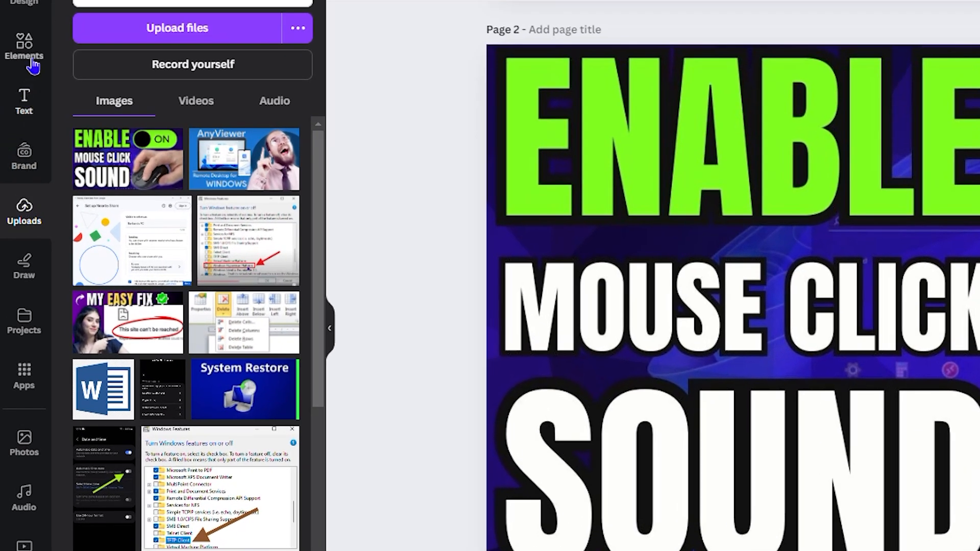
Search the photos for "computer mouse" and add the blue mouse with black sides to page 2.
{"action": "left_click", "coordinate": [22, 445]}
{"action": "left_click", "coordinate": [195, 7]}
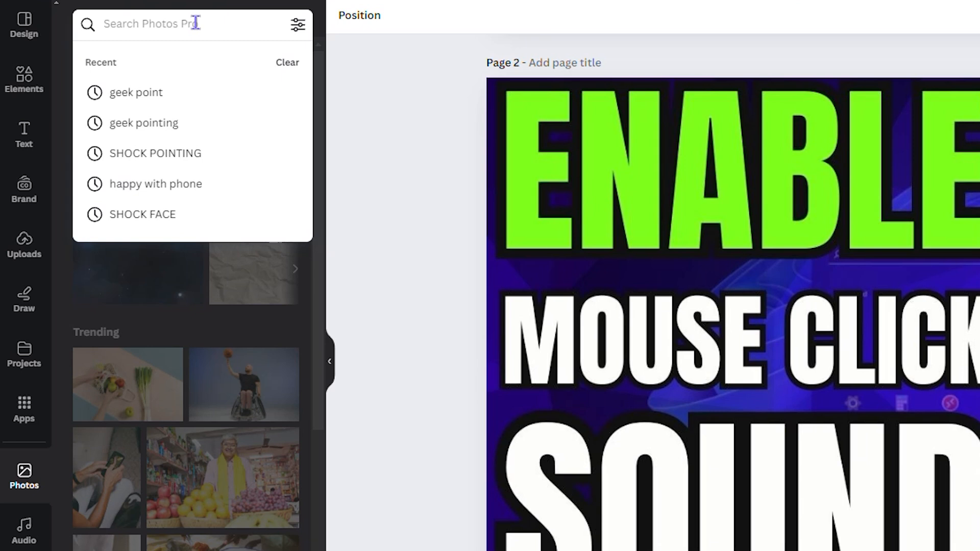
{"action": "type", "text": "computer"}
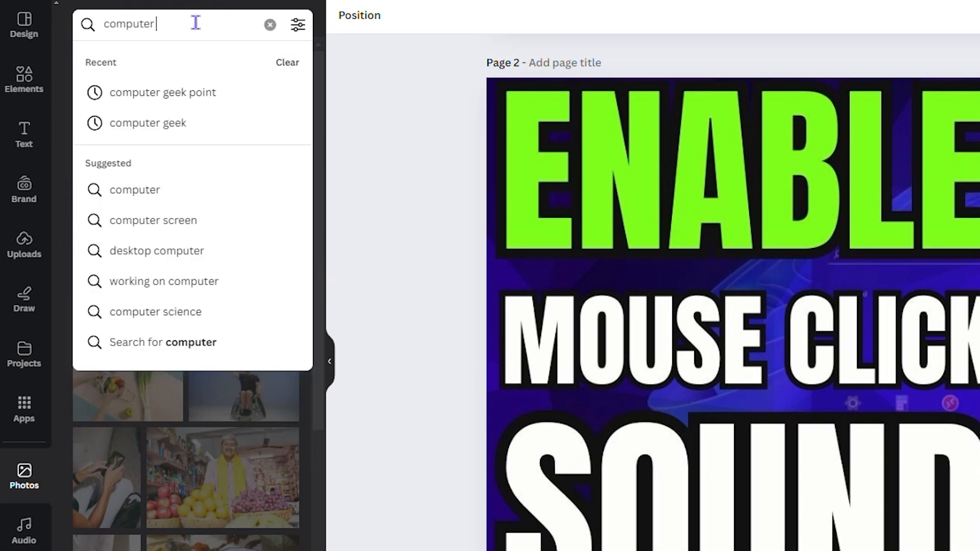
{"action": "type", "text": " mouse"}
{"action": "key", "text": "Return"}
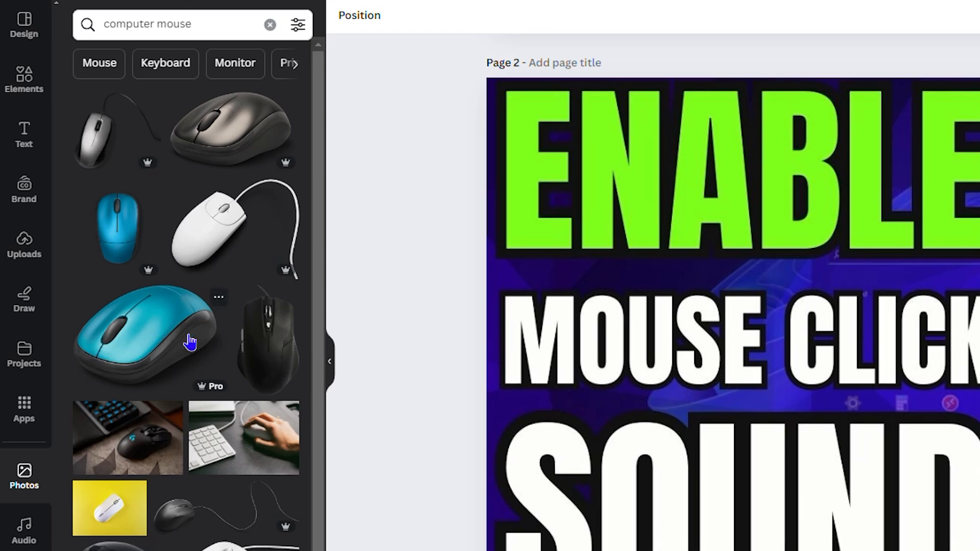
{"action": "left_click", "coordinate": [171, 340]}
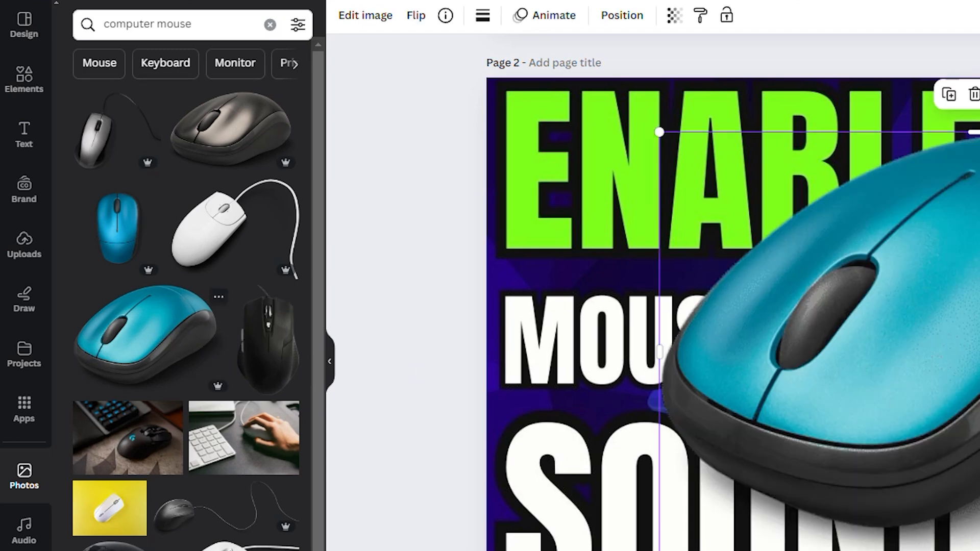
Place the blue mouse in the lower-right part of page 2, just overlapping the green toggle and running past the right edge.
{"action": "left_click_drag", "start_coordinate": [639, 299], "coordinate": [839, 380]}
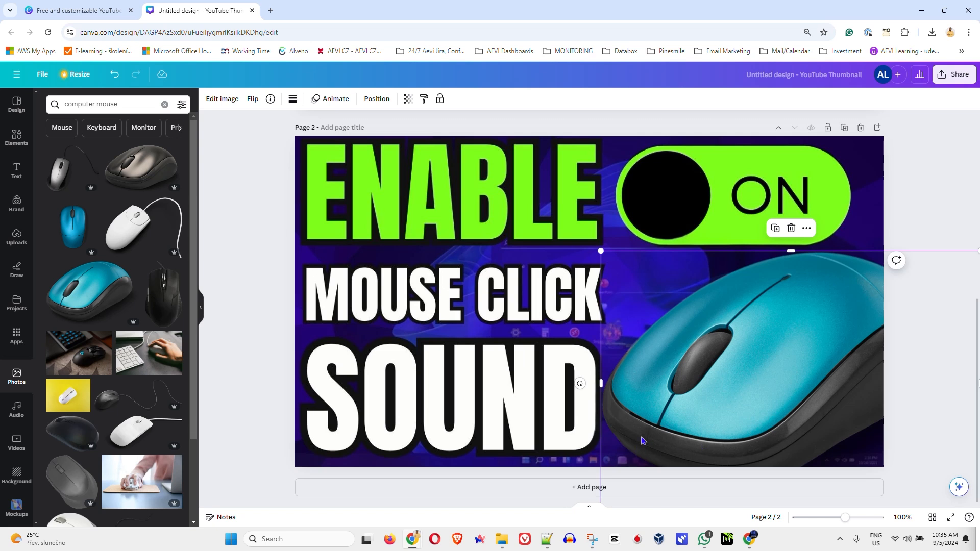
{"action": "left_click_drag", "start_coordinate": [728, 416], "coordinate": [729, 397]}
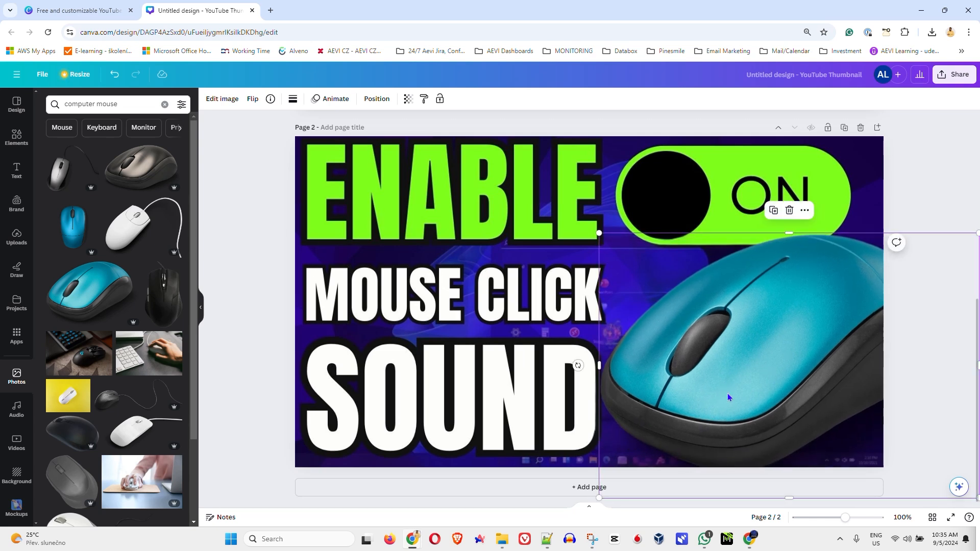
{"action": "left_click", "coordinate": [936, 161]}
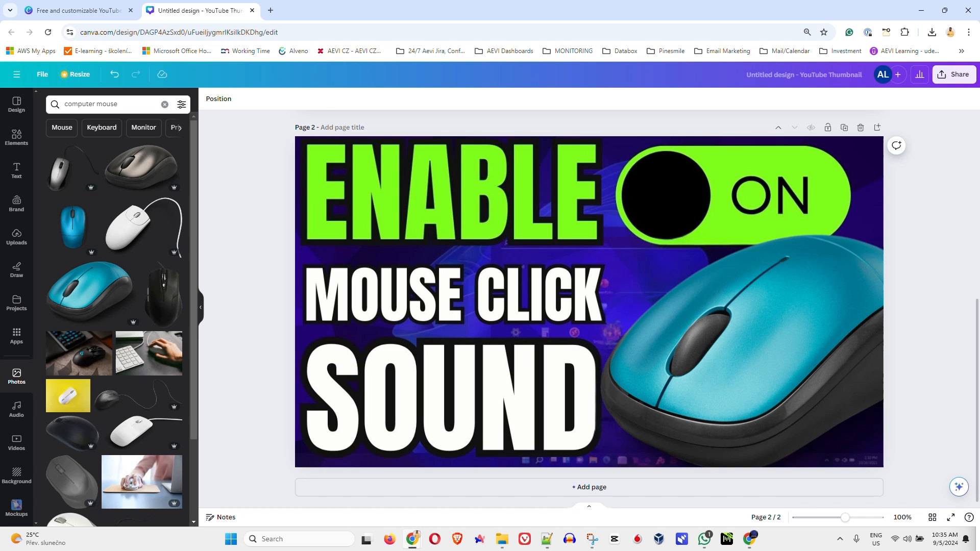